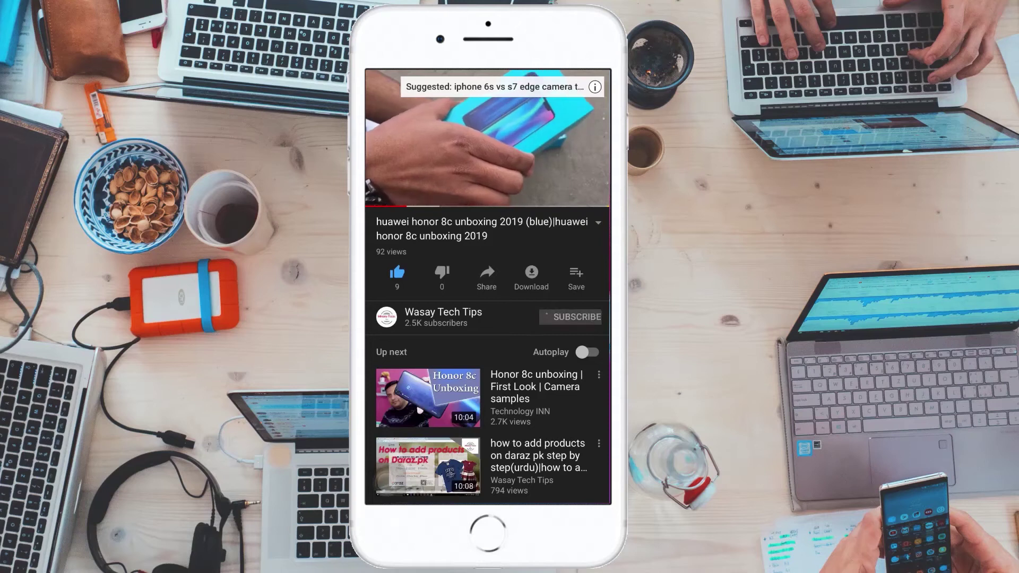
# - Search Windows for 'itu' and launch iTunes from the best match
pyautogui.click(596, 317)
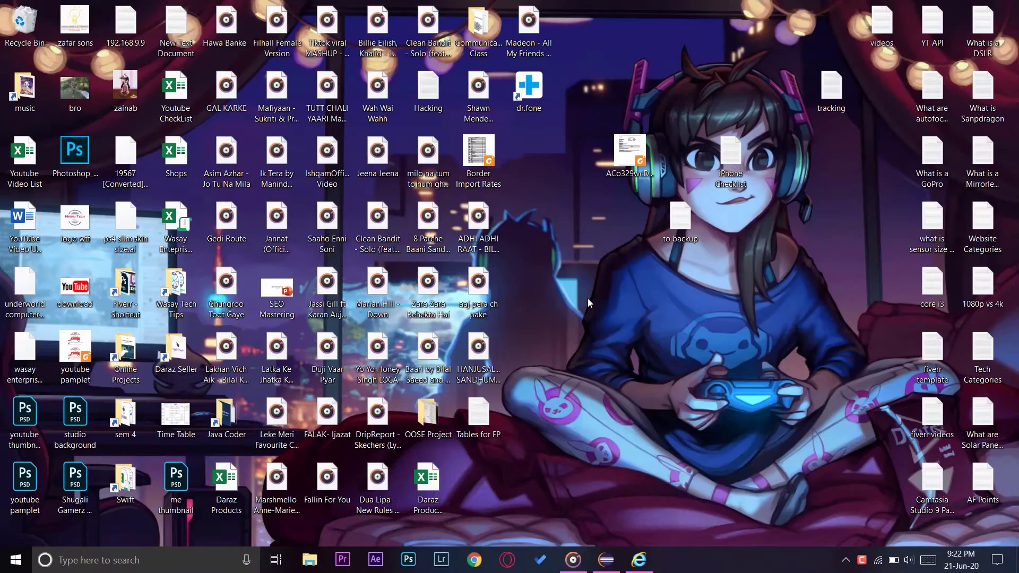
pyautogui.click(126, 570)
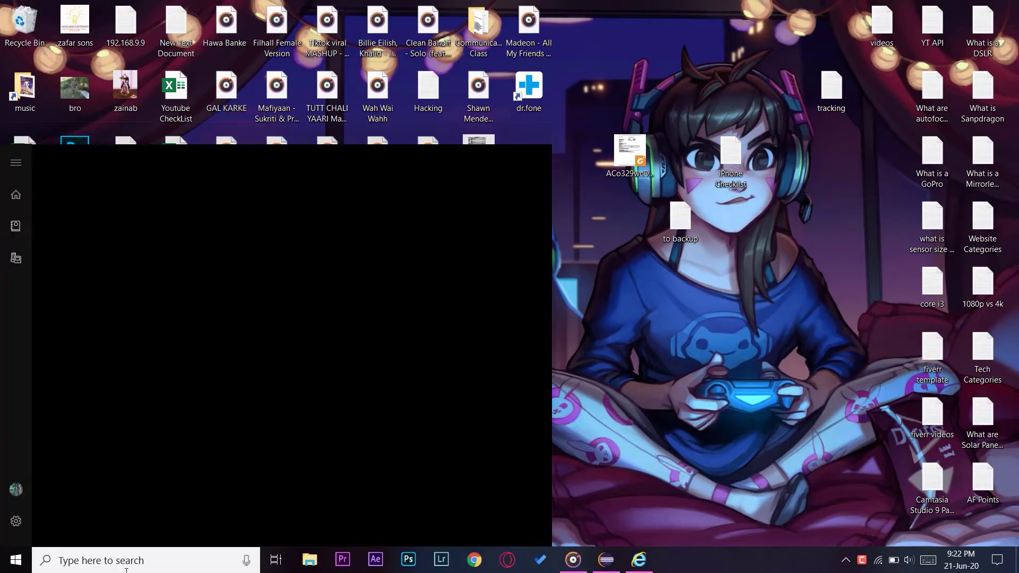
pyautogui.write('itu')
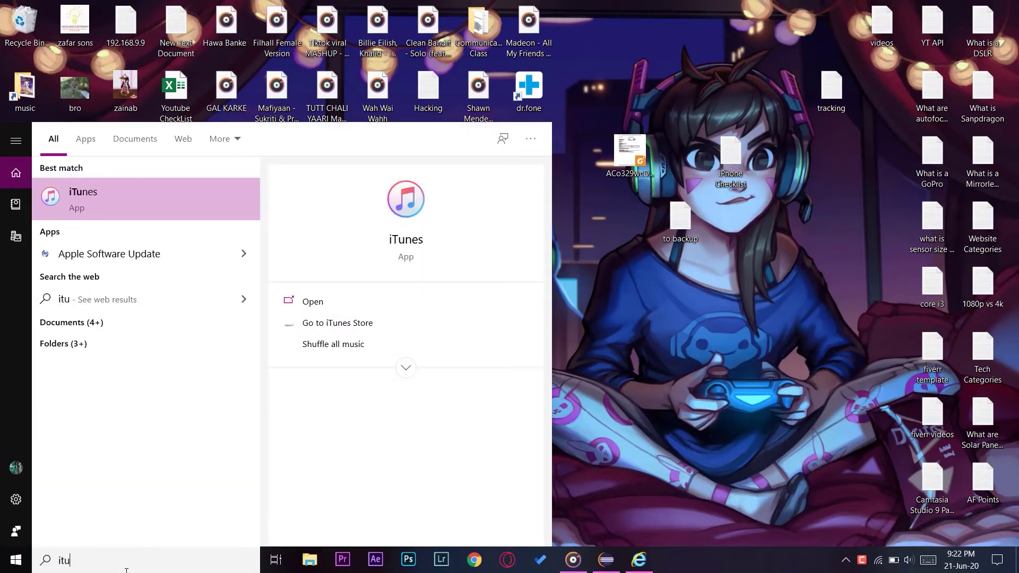
pyautogui.press('Return')
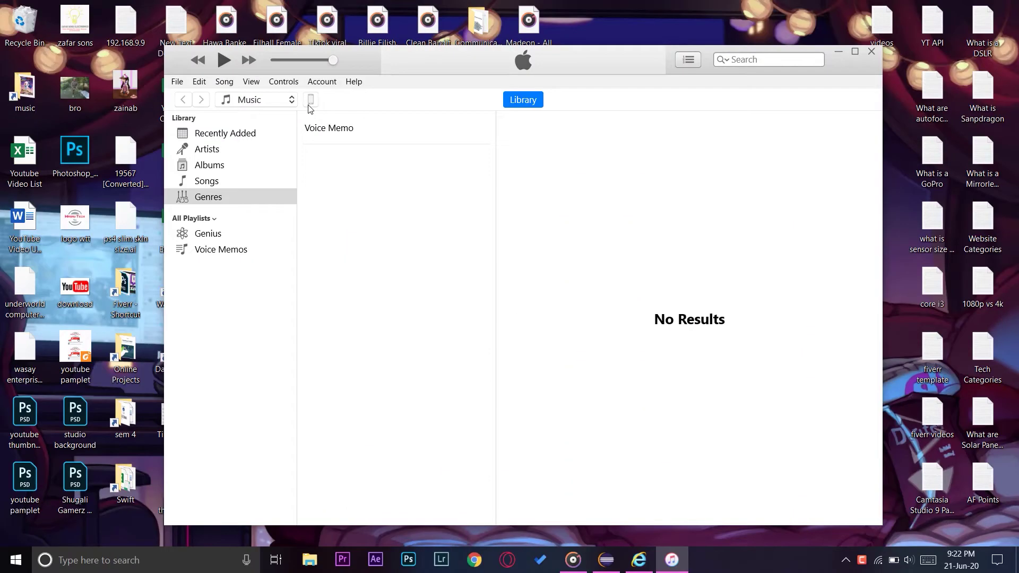
# - On the iPhone 6s Summary, switch automatic backups from iCloud to This Computer
pyautogui.click(311, 100)
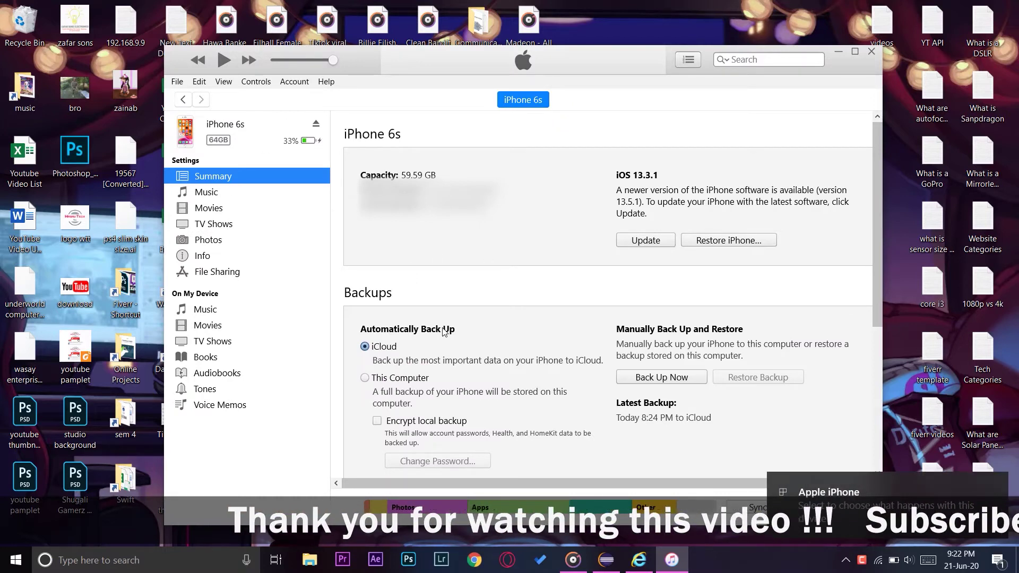
pyautogui.scroll(-1, 444, 332)
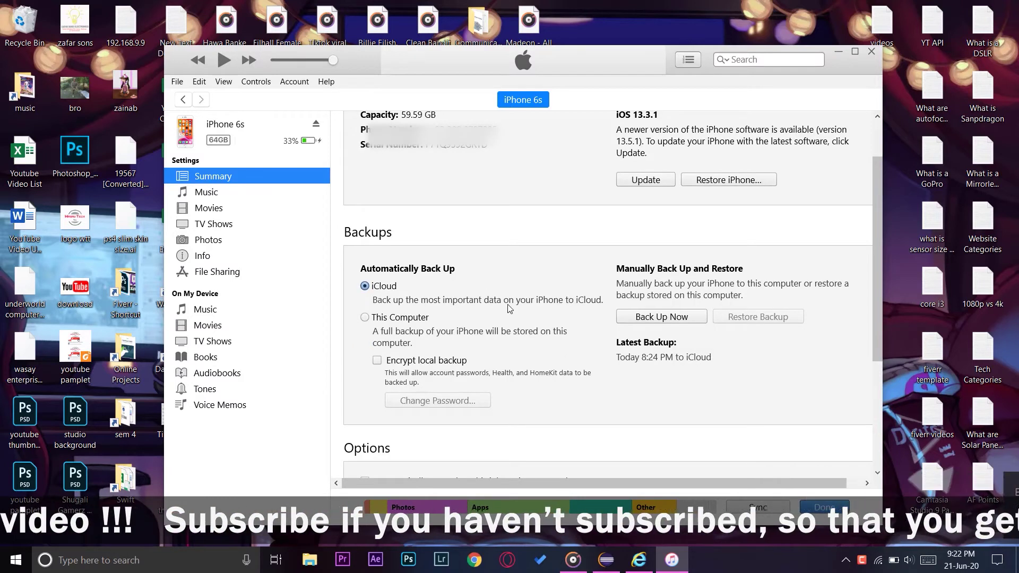
pyautogui.click(373, 321)
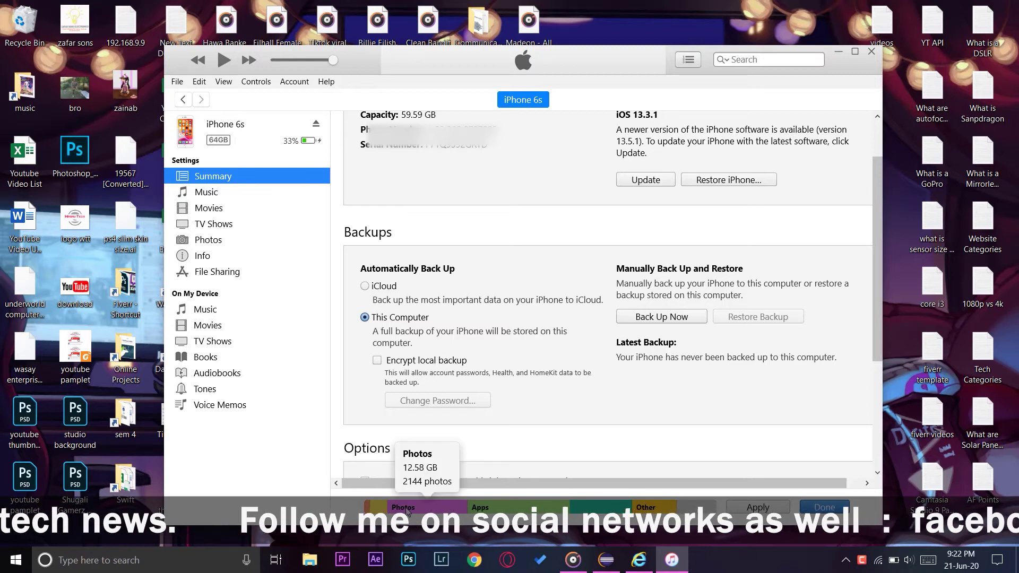
pyautogui.moveTo(370, 510)
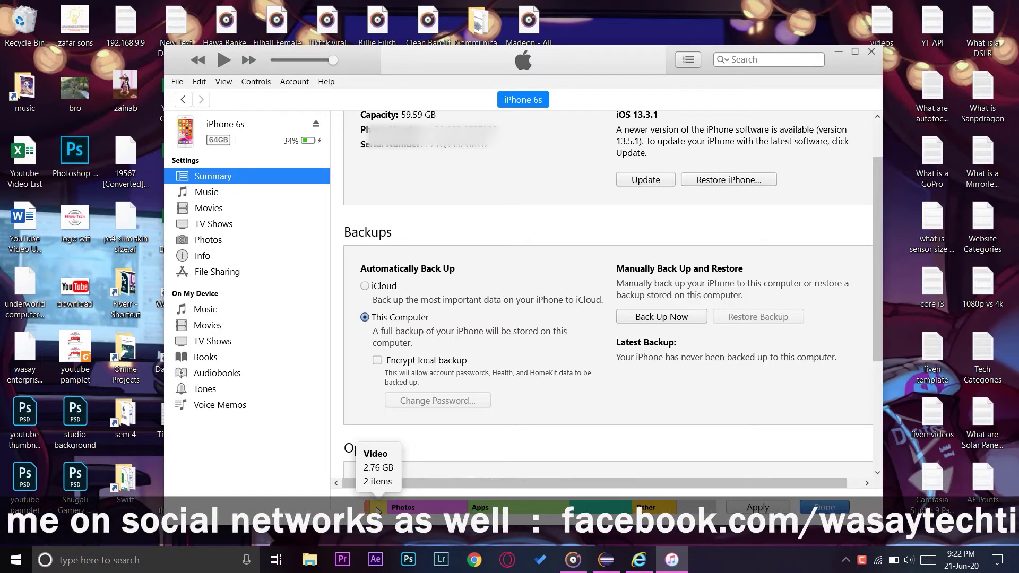
pyautogui.moveTo(488, 508)
pyautogui.moveTo(585, 508)
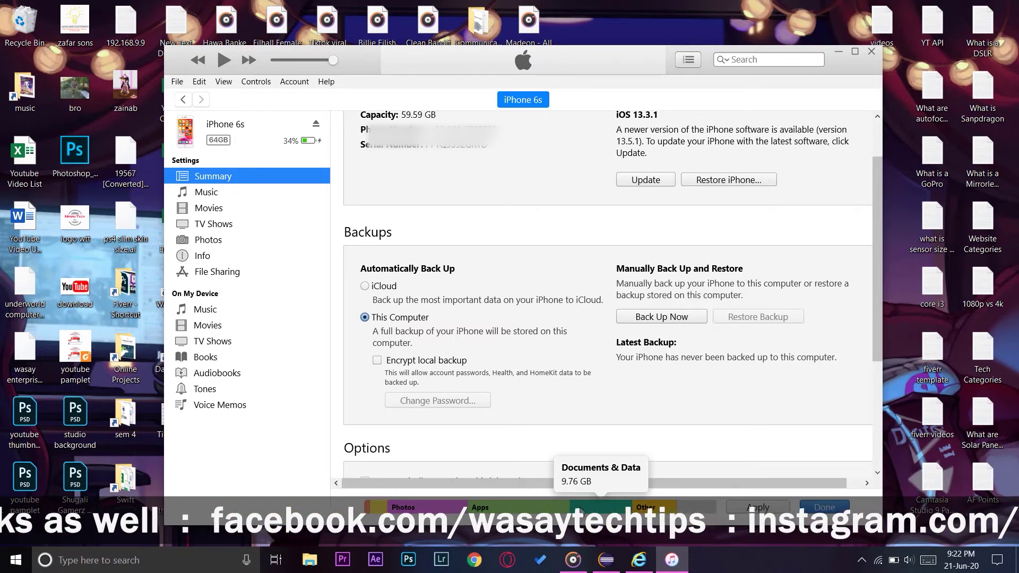
pyautogui.moveTo(640, 510)
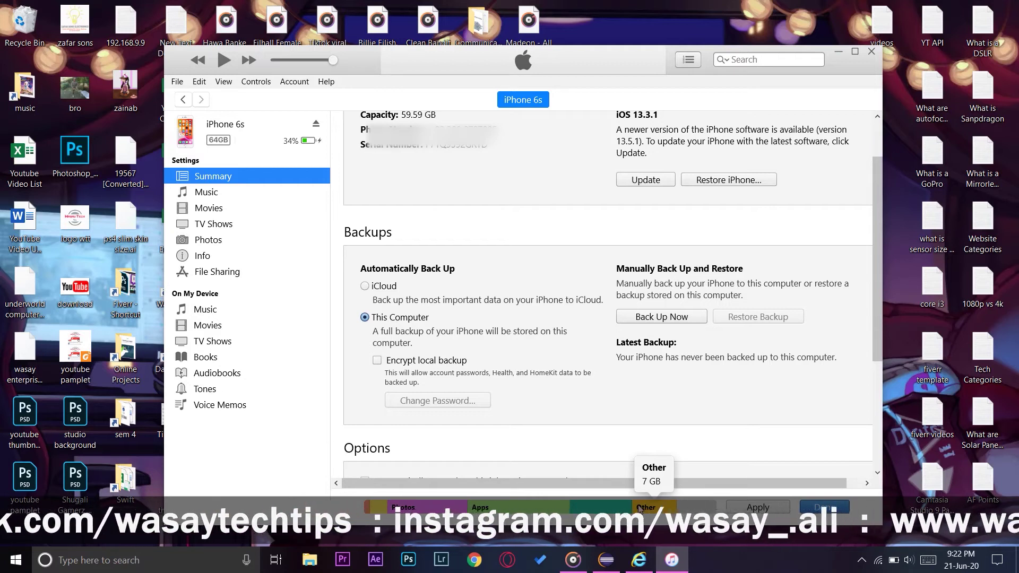
# - Tick Encrypt local backup and set the backup password, entering it twice
pyautogui.click(420, 364)
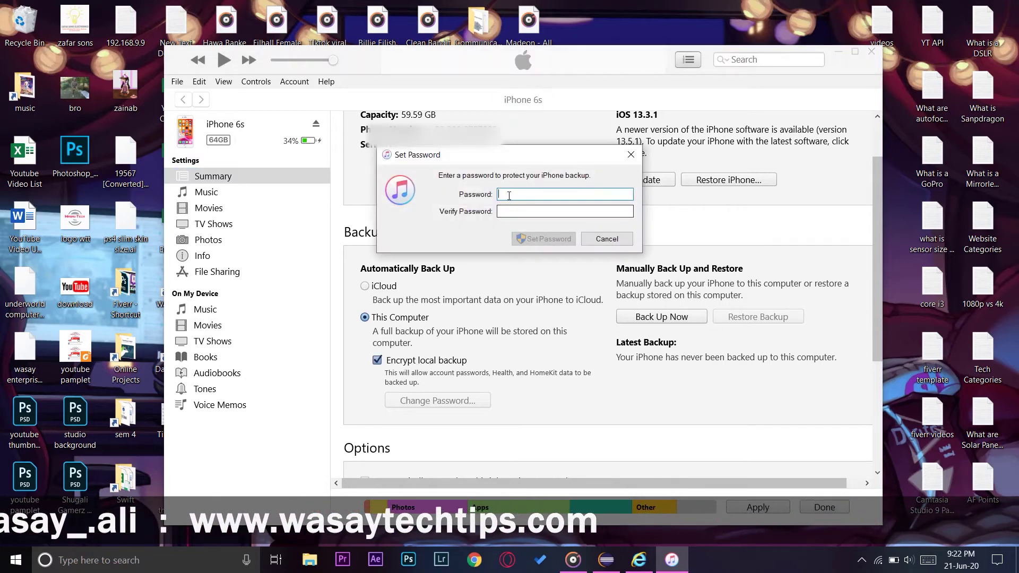
pyautogui.write('*****')
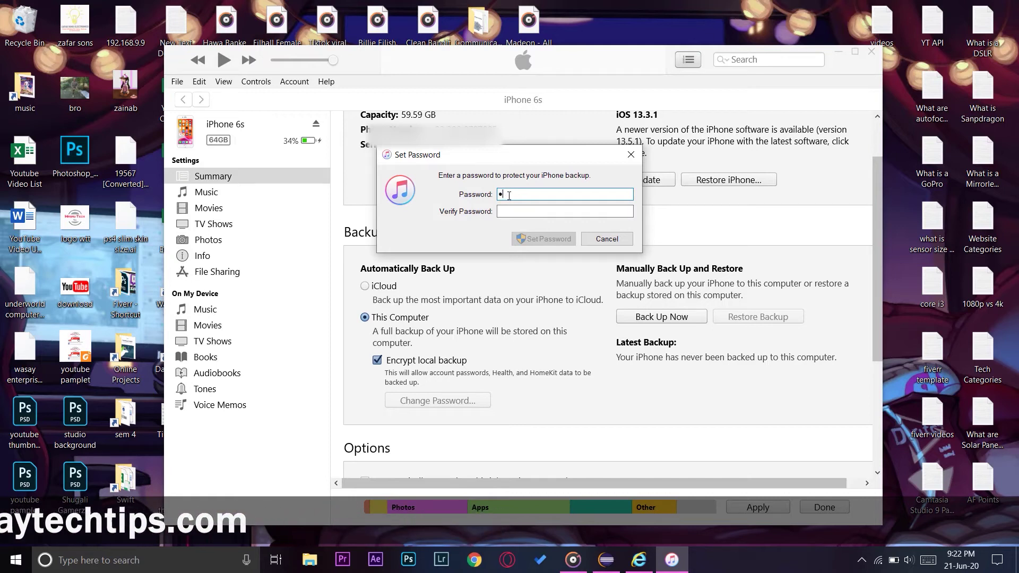
pyautogui.write('***')
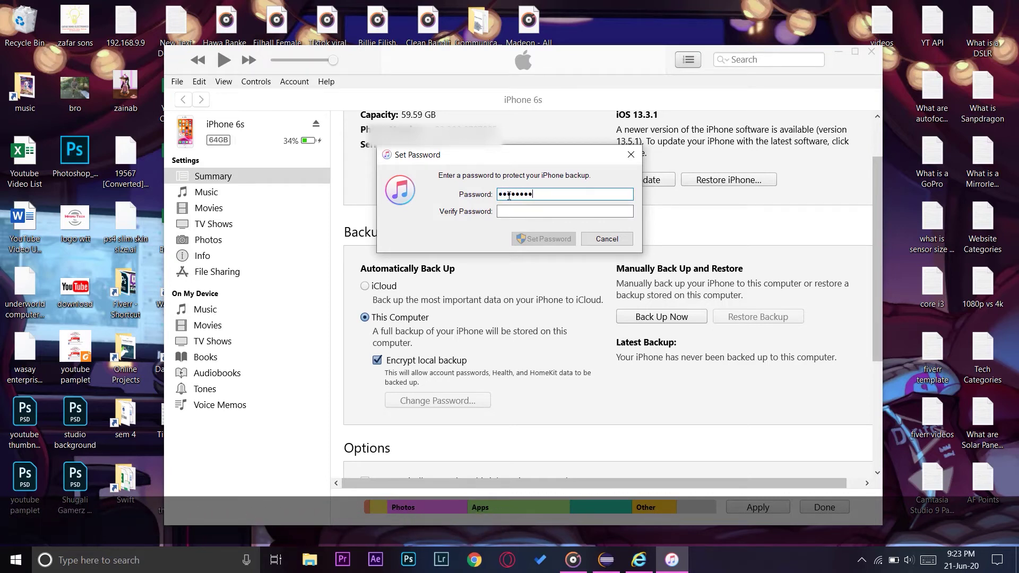
pyautogui.click(514, 209)
pyautogui.write('******')
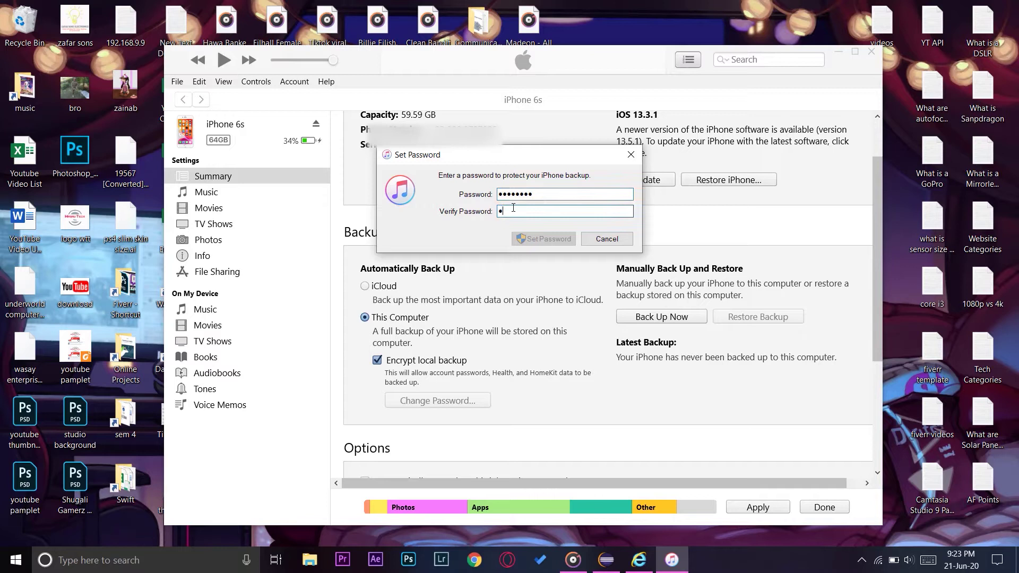
pyautogui.write('**')
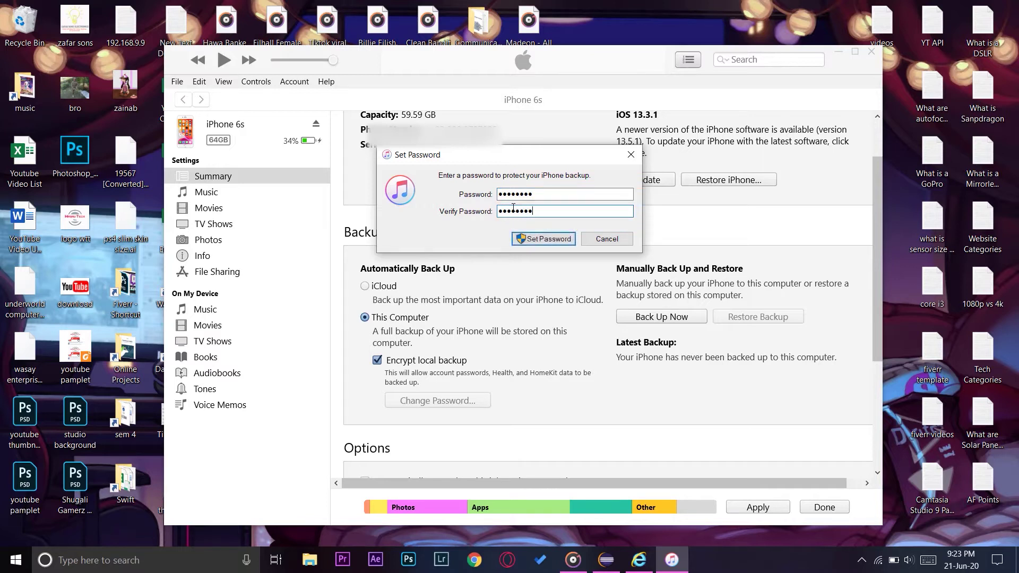
pyautogui.click(548, 240)
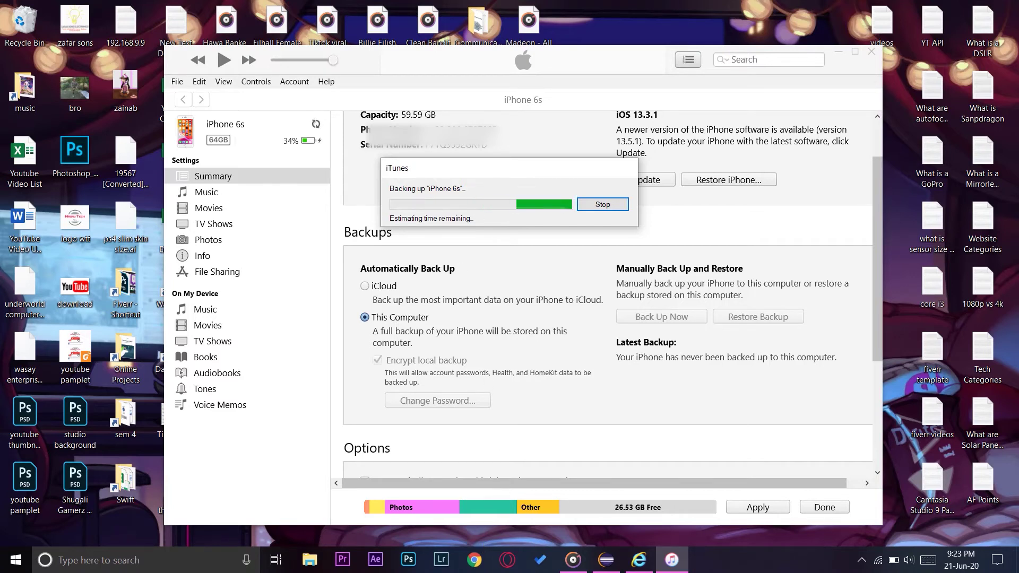
# - Back up the iPhone 6s now until the latest backup reads Today 9:43 PM
pyautogui.click(474, 560)
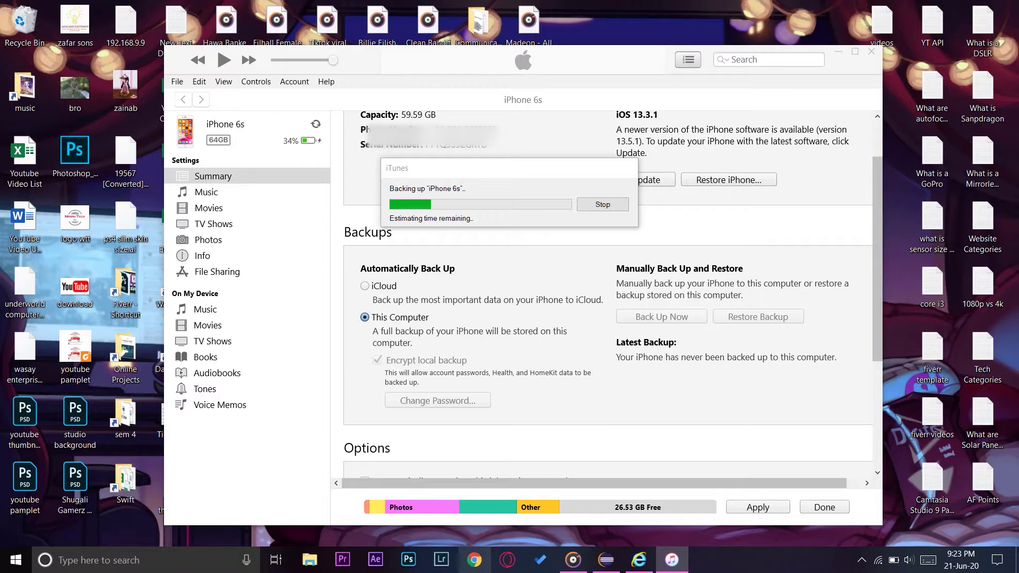
pyautogui.click(475, 240)
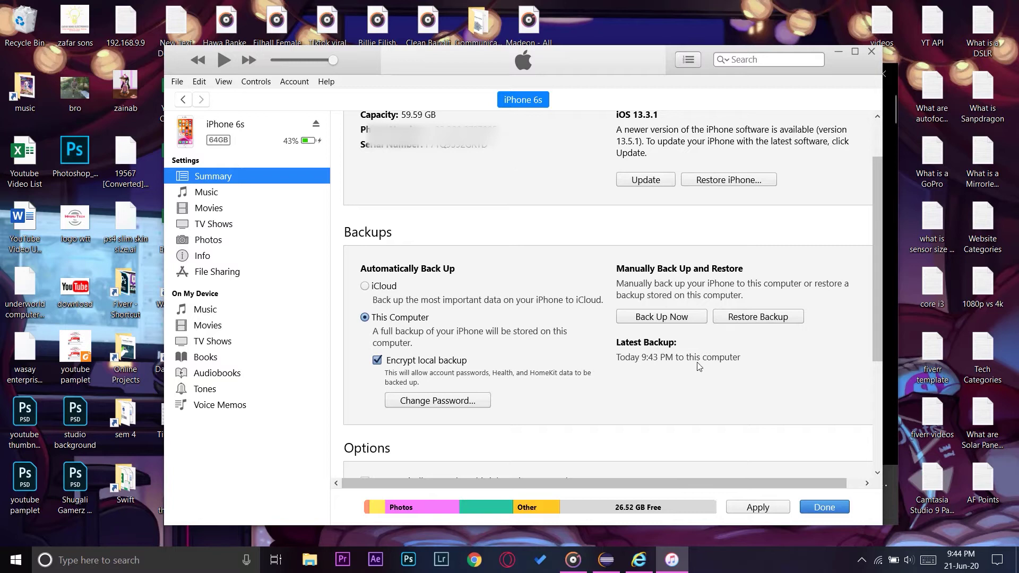
pyautogui.click(131, 571)
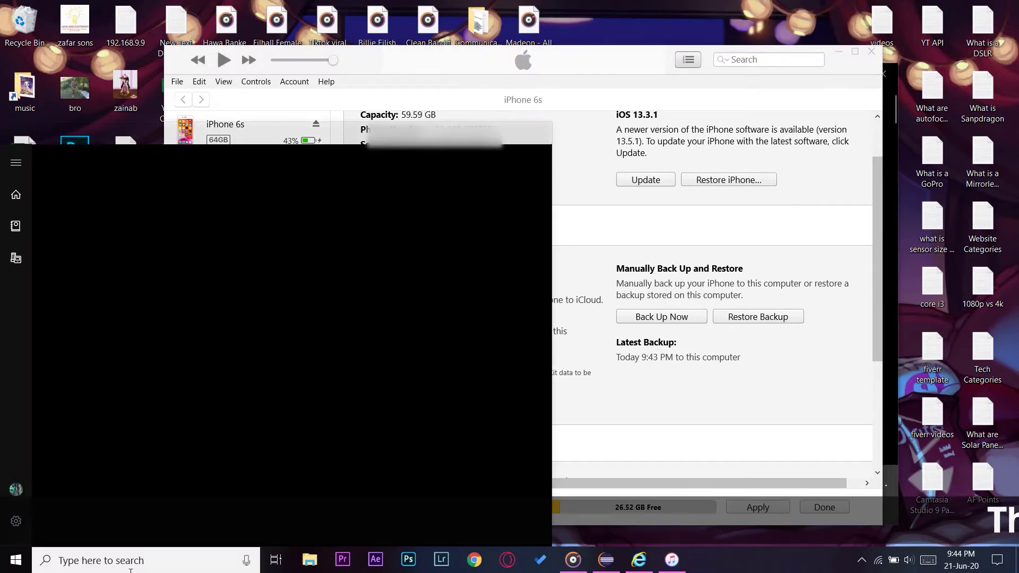
# - Search for %appdata% and open the Roaming folder result in File Explorer
pyautogui.write('%appdat')
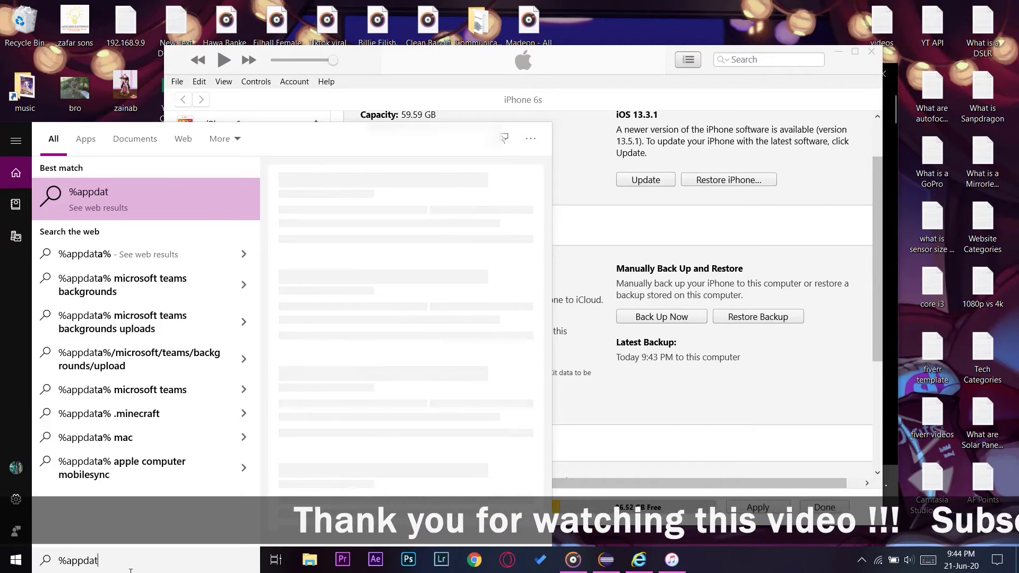
pyautogui.write('a')
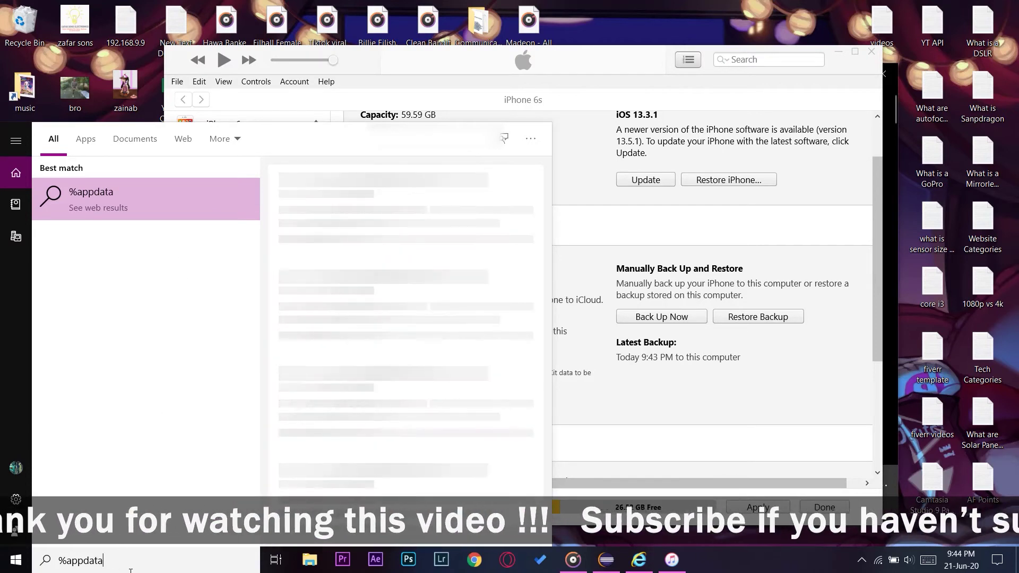
pyautogui.write('%')
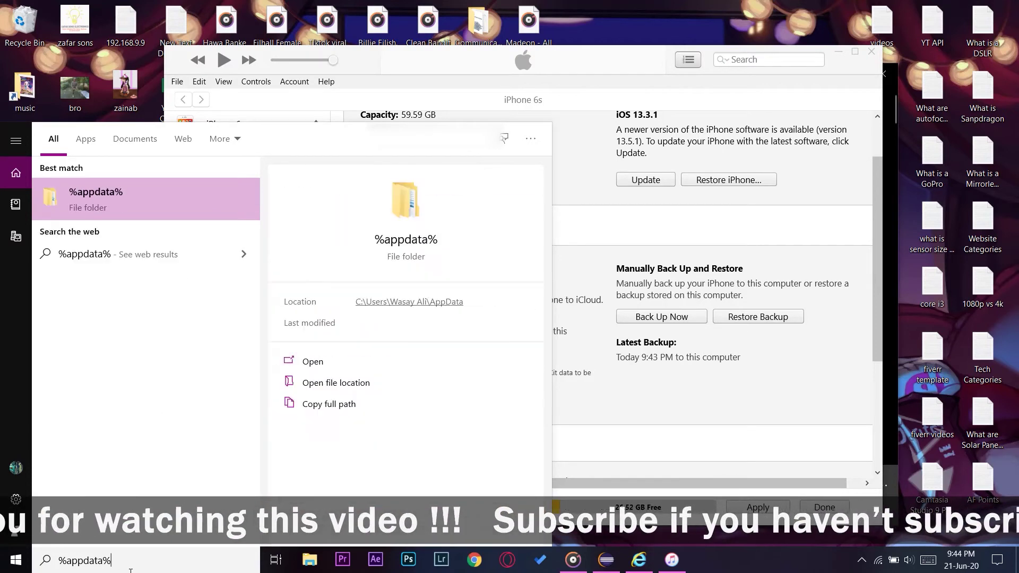
pyautogui.click(101, 190)
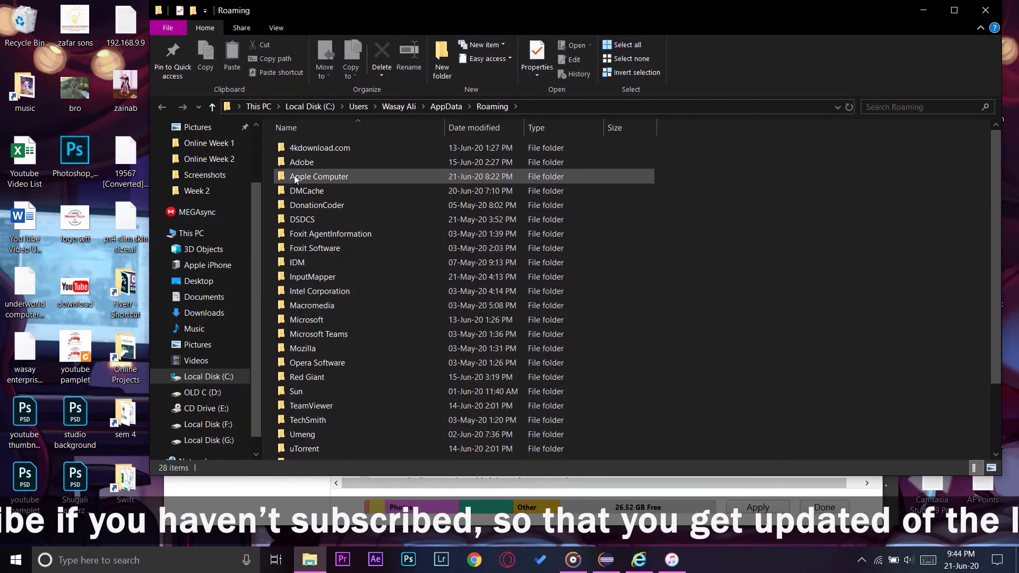
# - Go to Apple Computer\MobileSync and confirm in Properties the Backup folder holds 22.0 GB
pyautogui.doubleClick(334, 180)
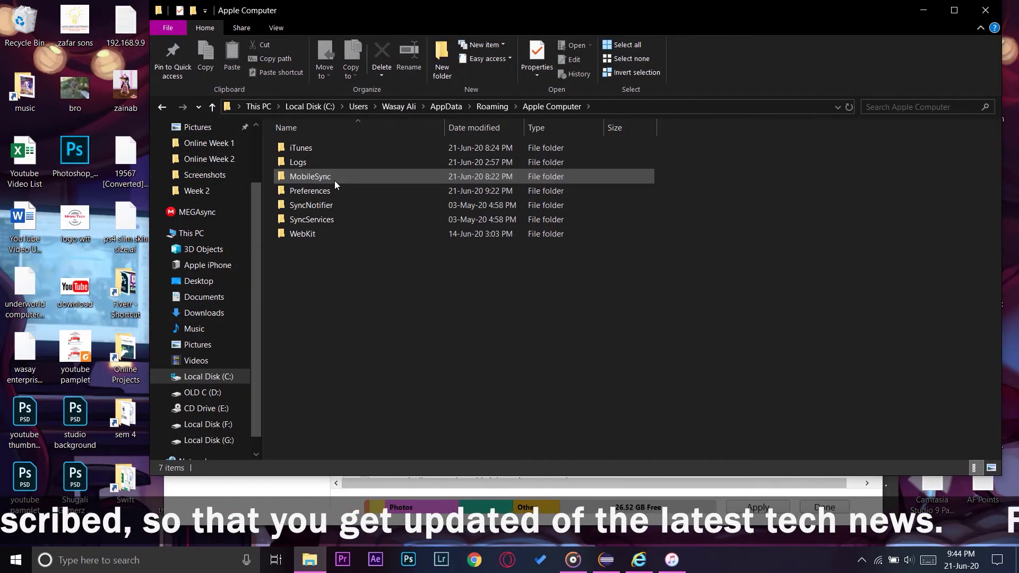
pyautogui.doubleClick(320, 178)
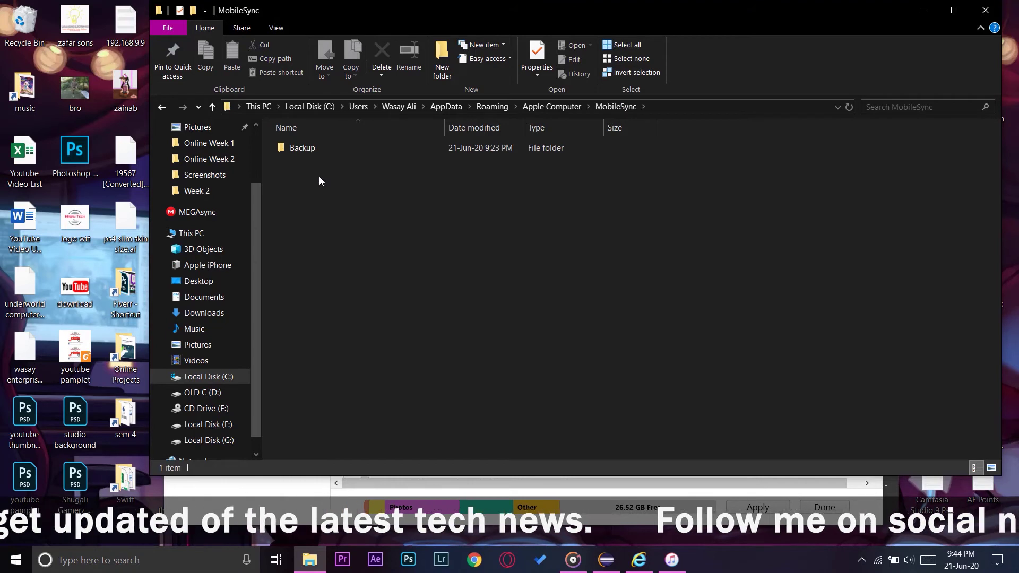
pyautogui.rightClick(313, 149)
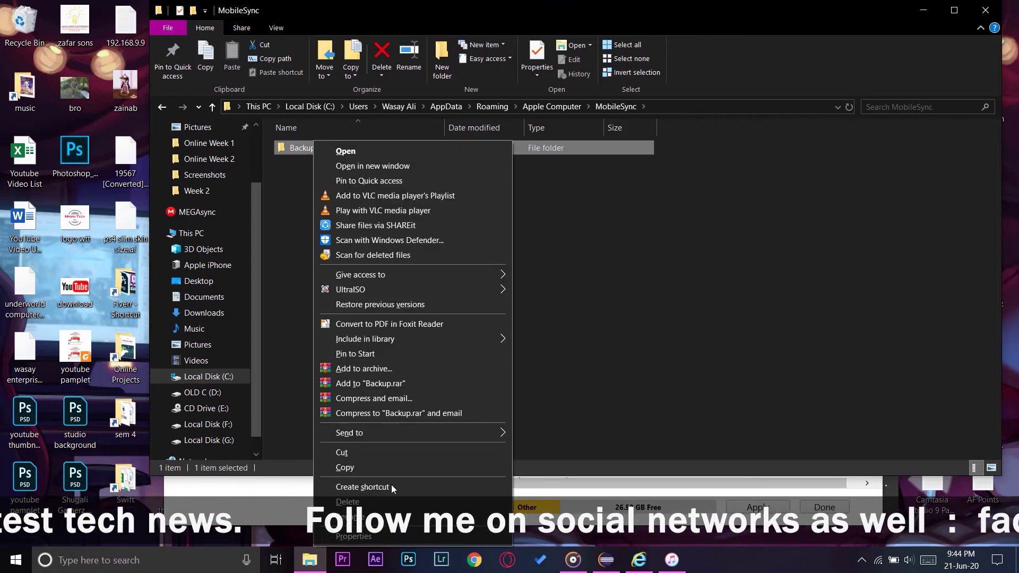
pyautogui.click(354, 536)
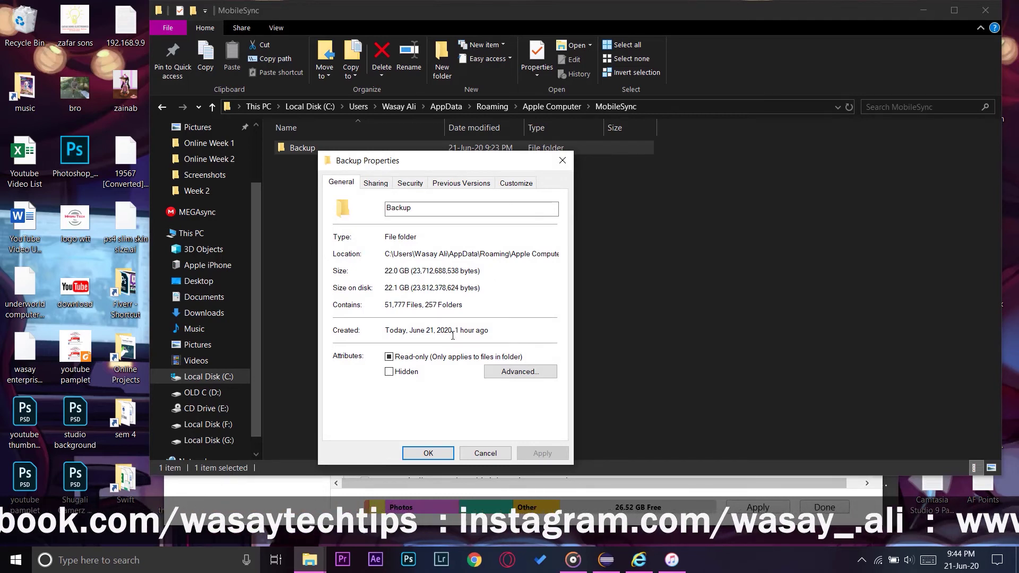
pyautogui.click(428, 453)
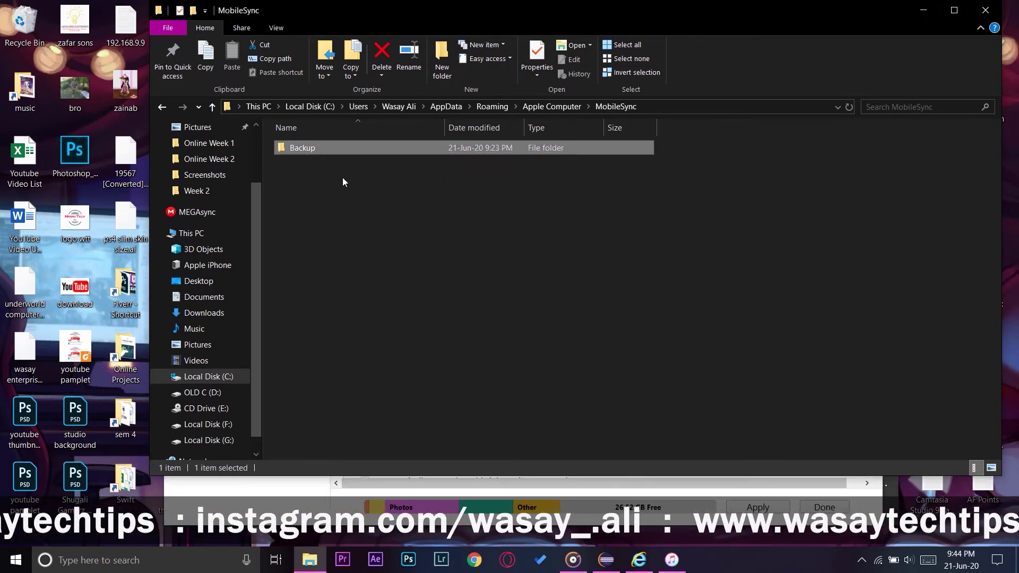
# - Browse the device backup folder and its 1c subfolder, then close File Explorer
pyautogui.doubleClick(304, 152)
pyautogui.doubleClick(321, 146)
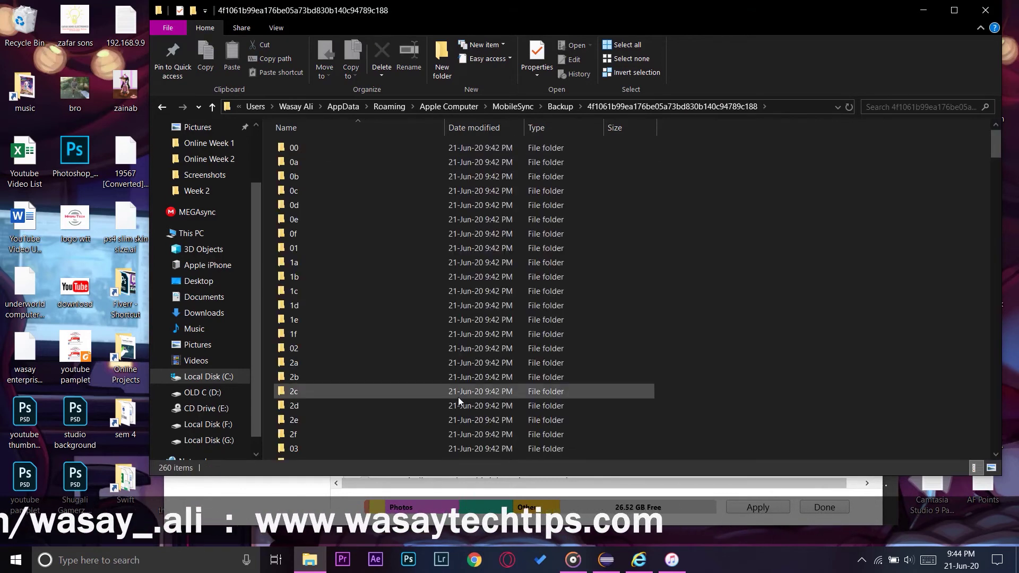
pyautogui.scroll(-20, 457, 401)
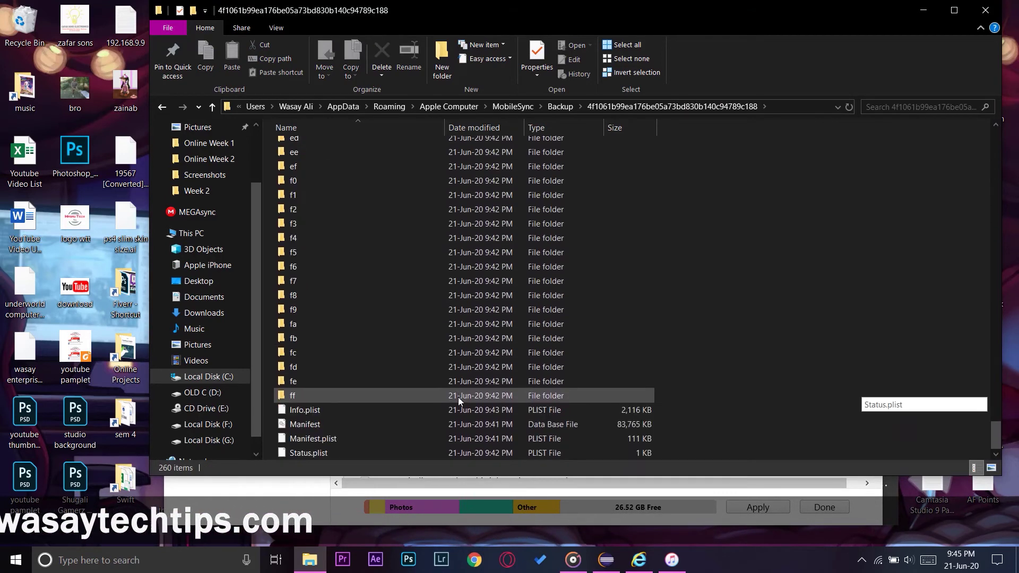
pyautogui.scroll(20, 458, 400)
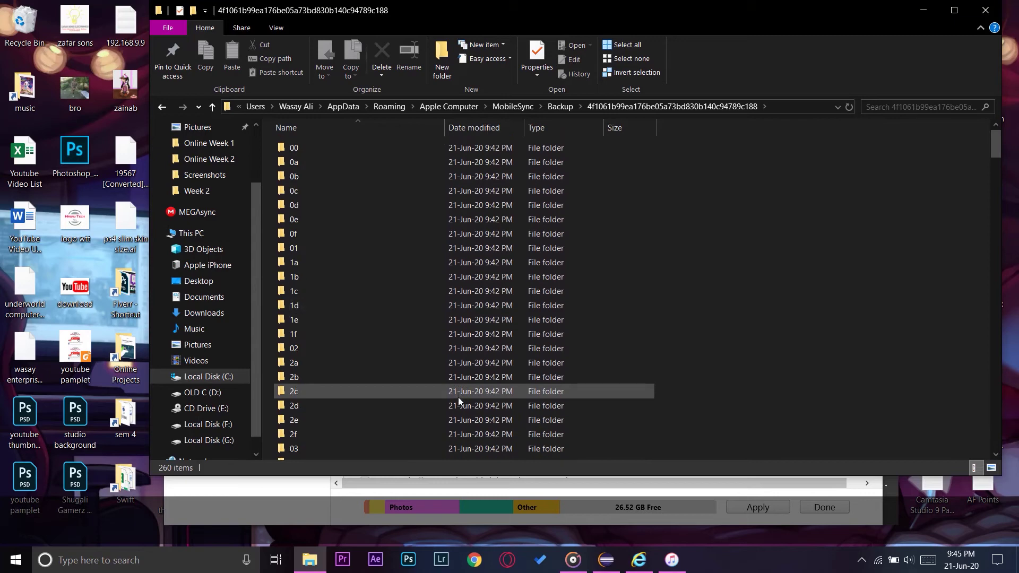
pyautogui.doubleClick(374, 291)
pyautogui.scroll(-20, 400, 355)
pyautogui.scroll(-5, 400, 359)
pyautogui.click(164, 110)
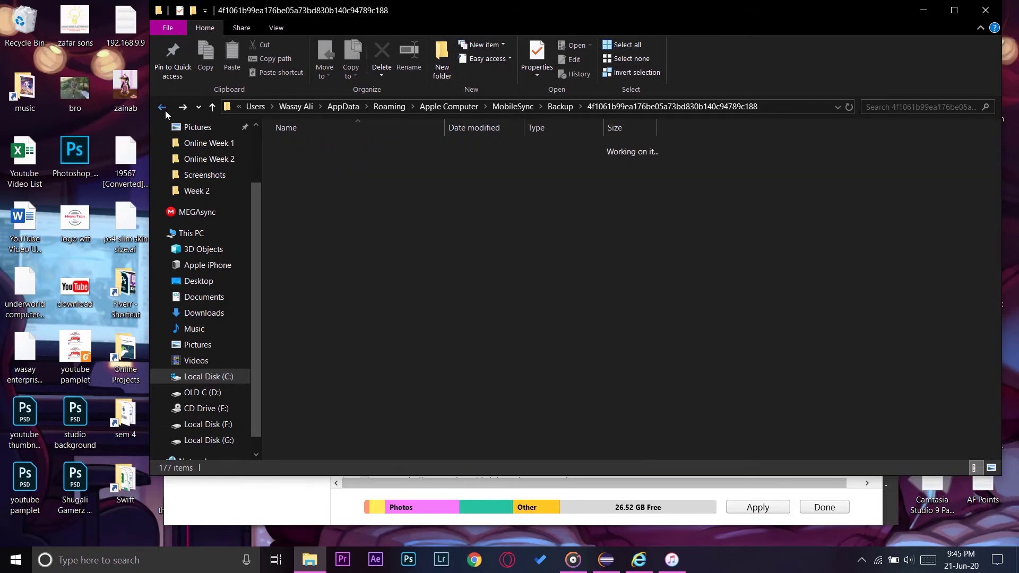
pyautogui.click(979, 11)
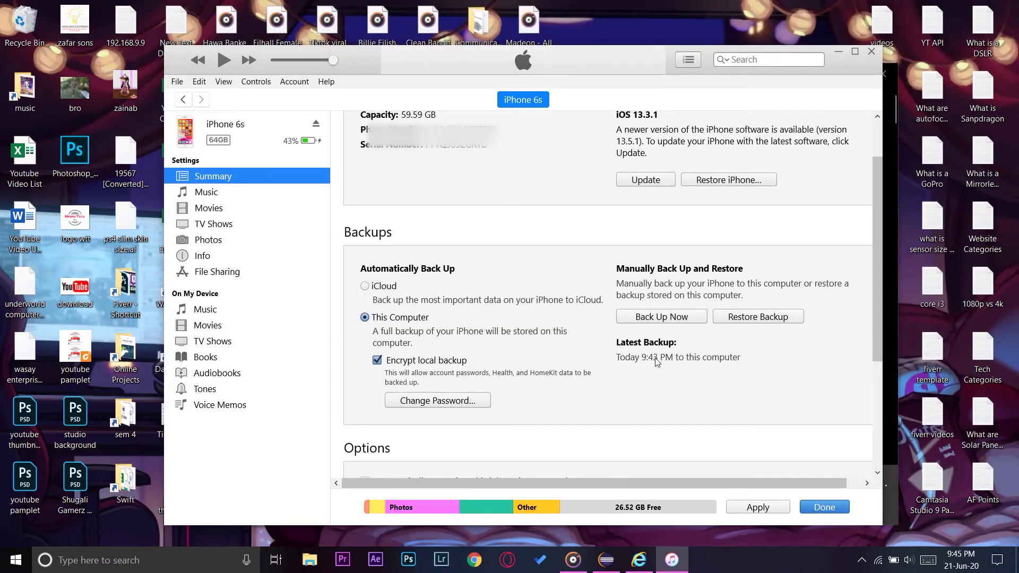
# - Quit iTunes from the File menu and relaunch it by searching 'itunes'
pyautogui.click(178, 84)
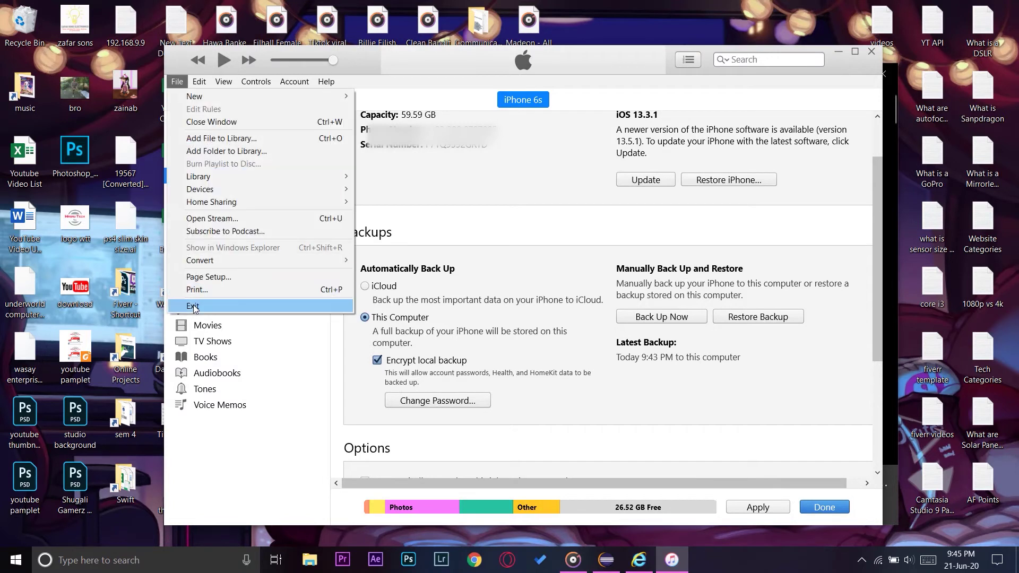
pyautogui.click(685, 404)
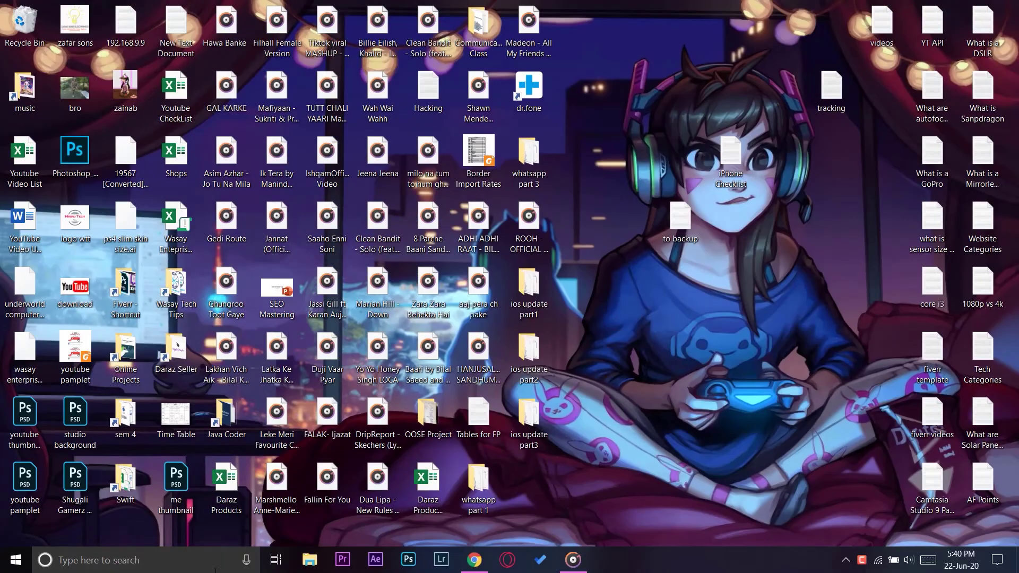
pyautogui.click(215, 566)
pyautogui.write('itunes')
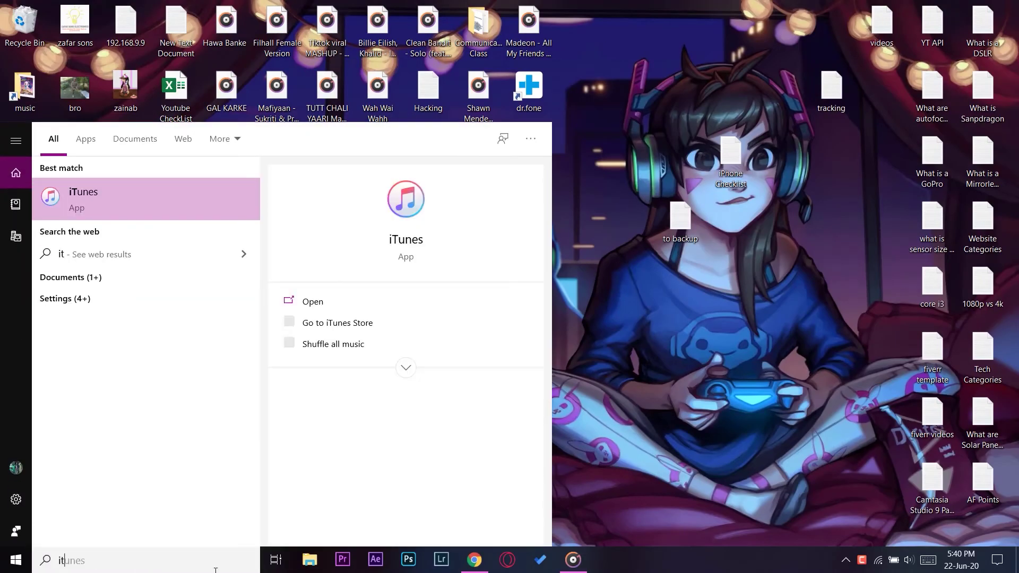
pyautogui.press('Return')
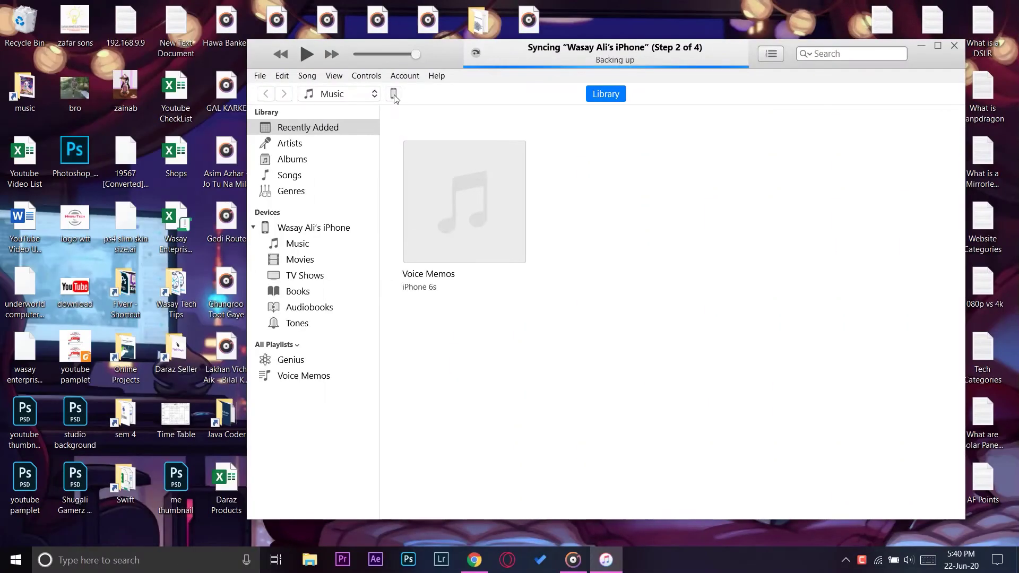
# - Restore the iPhone 7 Plus from the iPhone 6s backup, entering the backup password
pyautogui.click(393, 94)
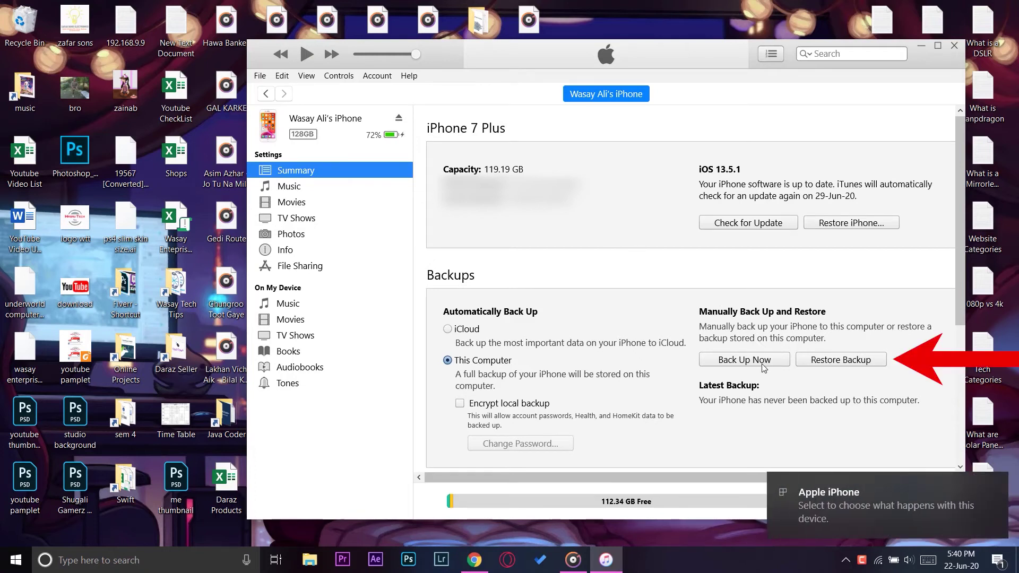
pyautogui.click(841, 360)
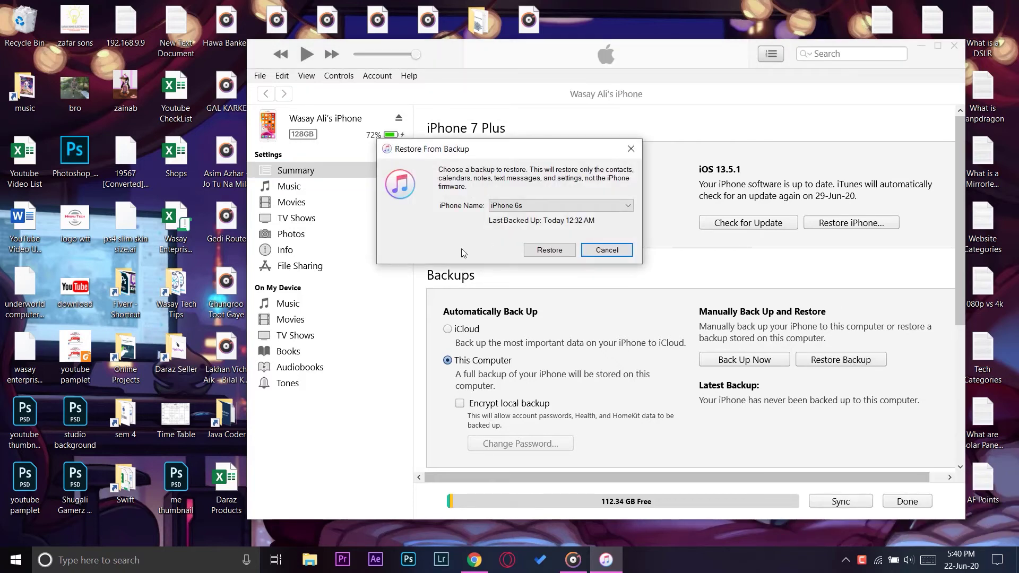
pyautogui.click(499, 210)
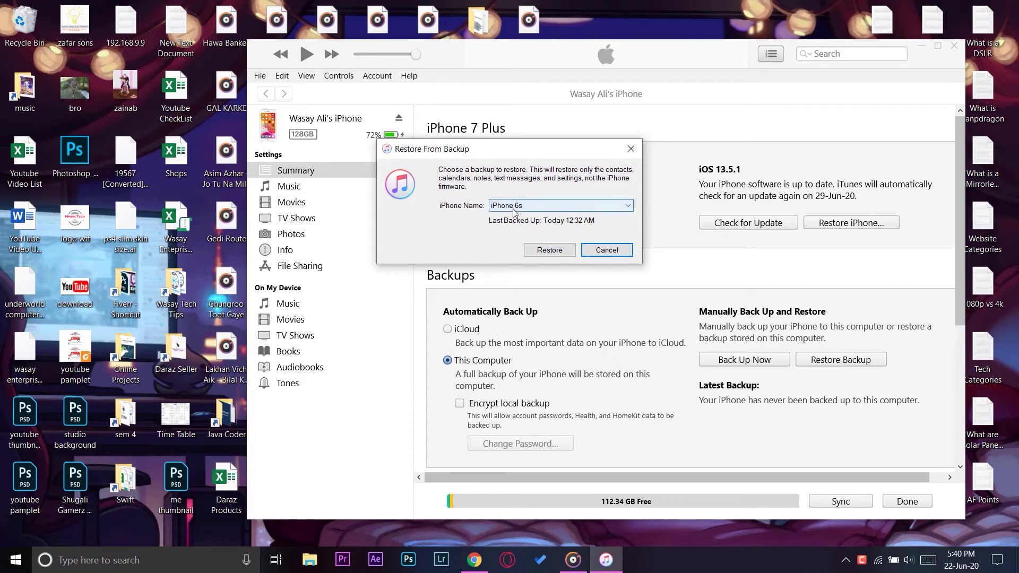
pyautogui.click(505, 215)
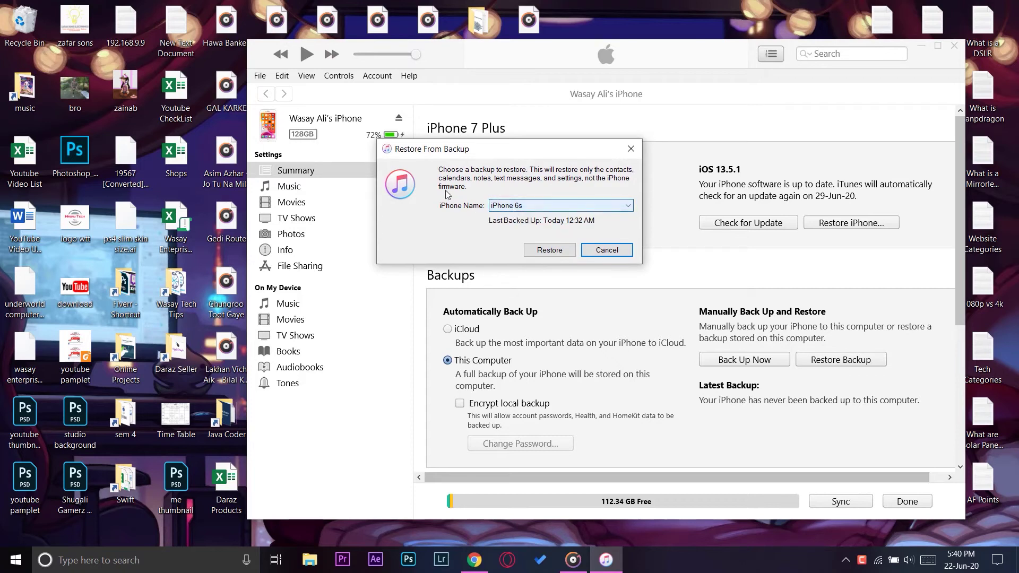
pyautogui.click(550, 250)
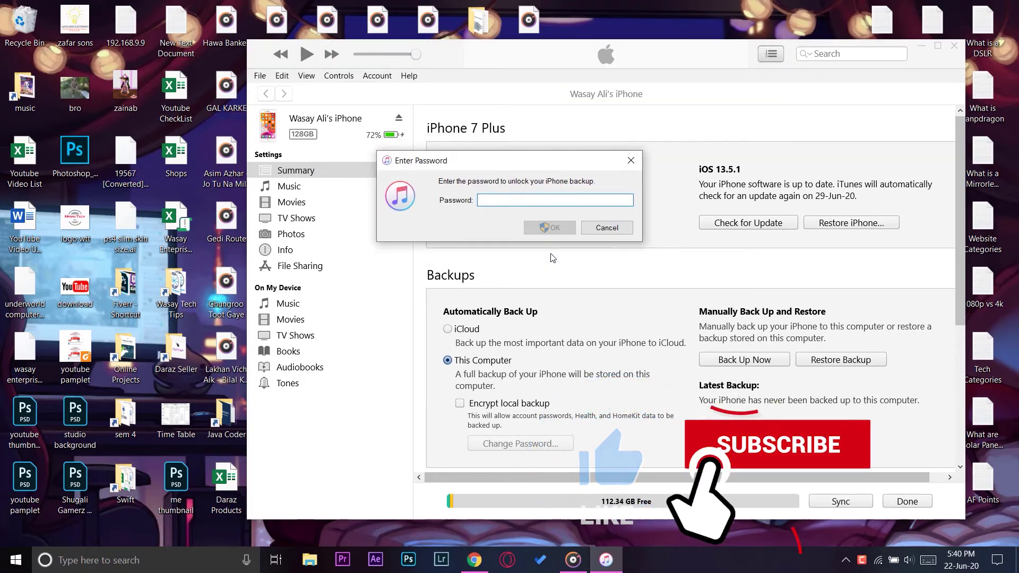
pyautogui.write('********')
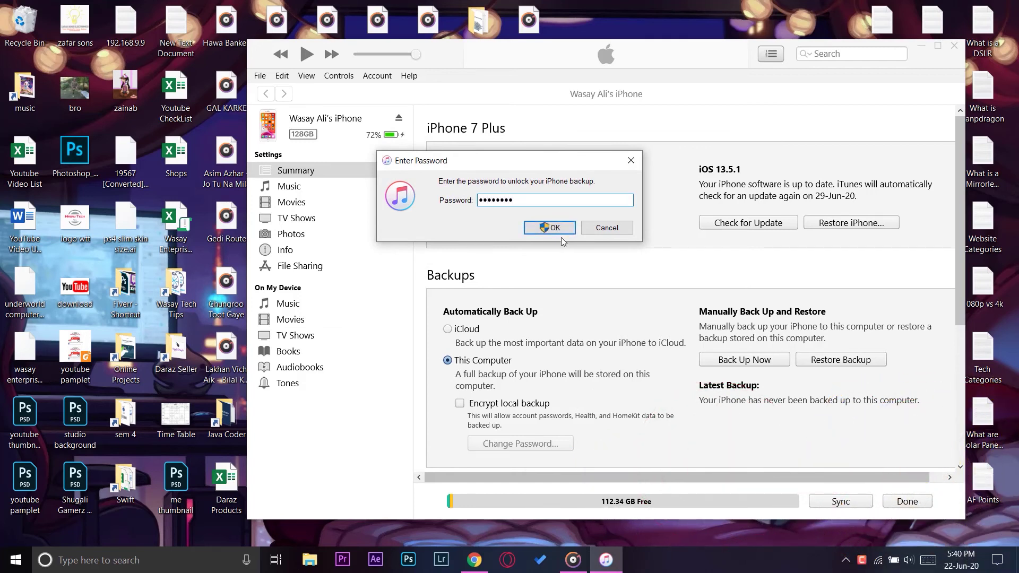
pyautogui.click(555, 227)
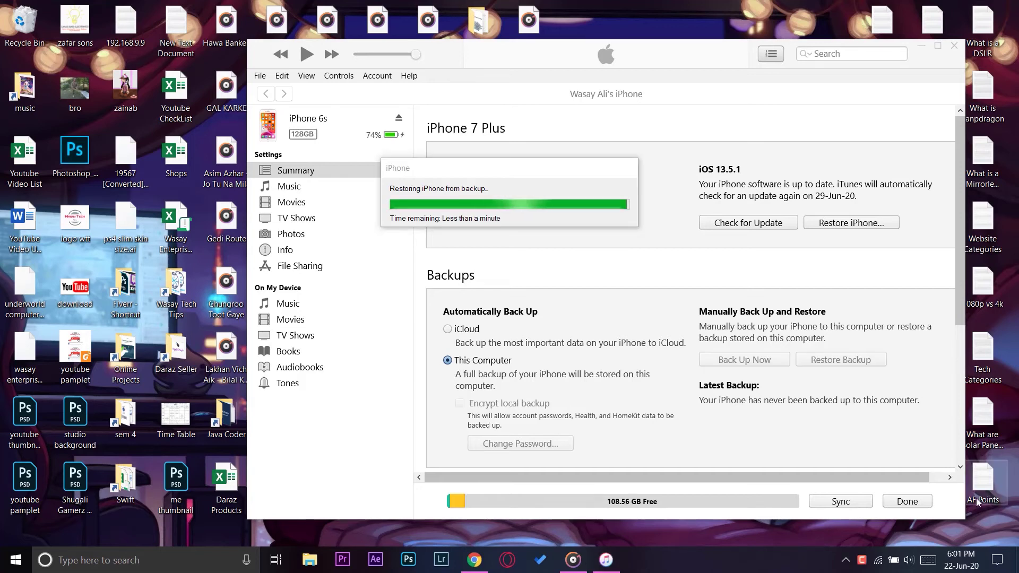
# - Bring the restore progress window forward and wait until the iPhone 7 Plus restore finishes
pyautogui.click(529, 170)
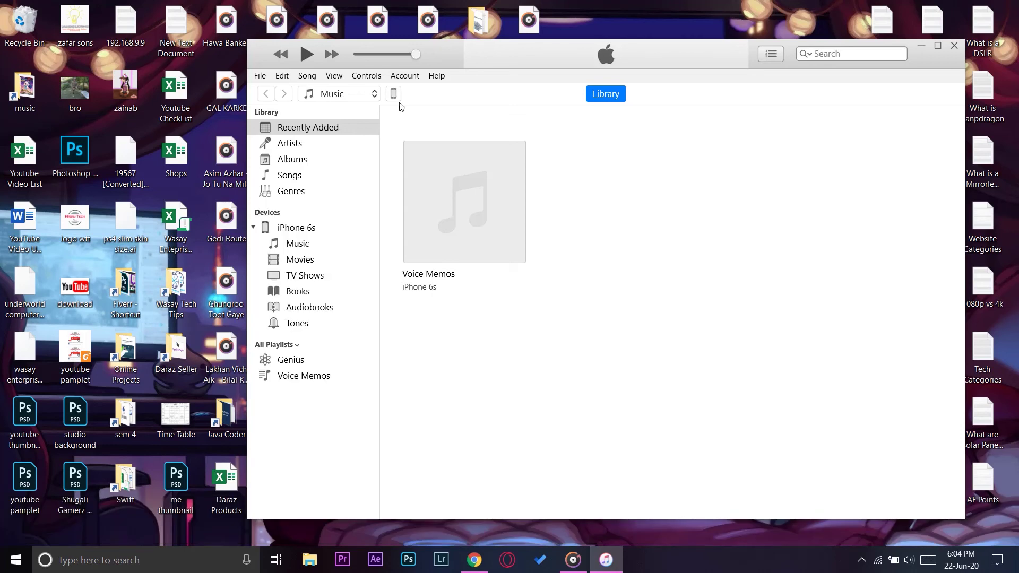
# - Show the restored iPhone 7 Plus's Summary (iOS 13.5.1, 90.71 GB free) and inspect its Other storage usage
pyautogui.click(394, 94)
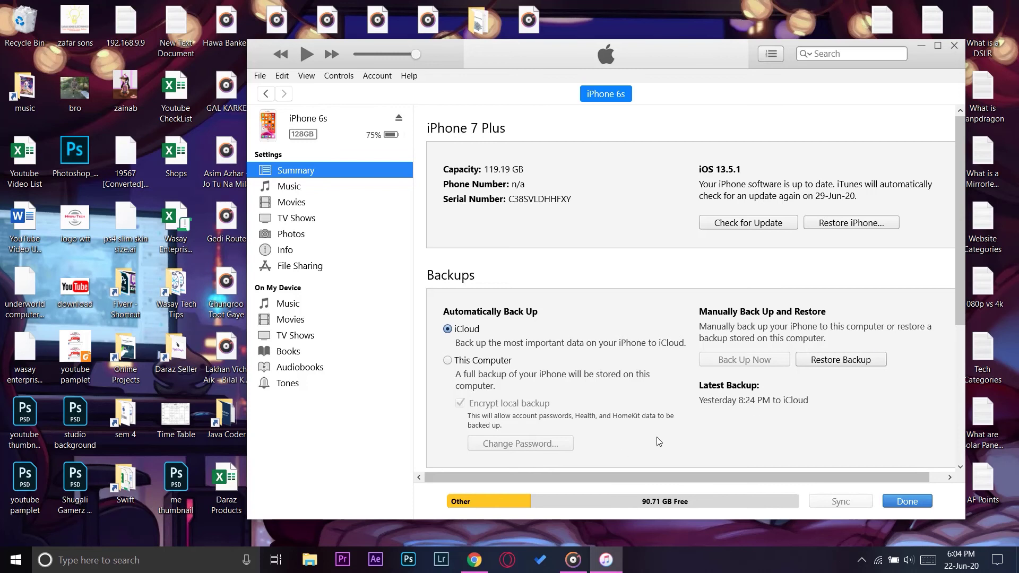
pyautogui.moveTo(507, 509)
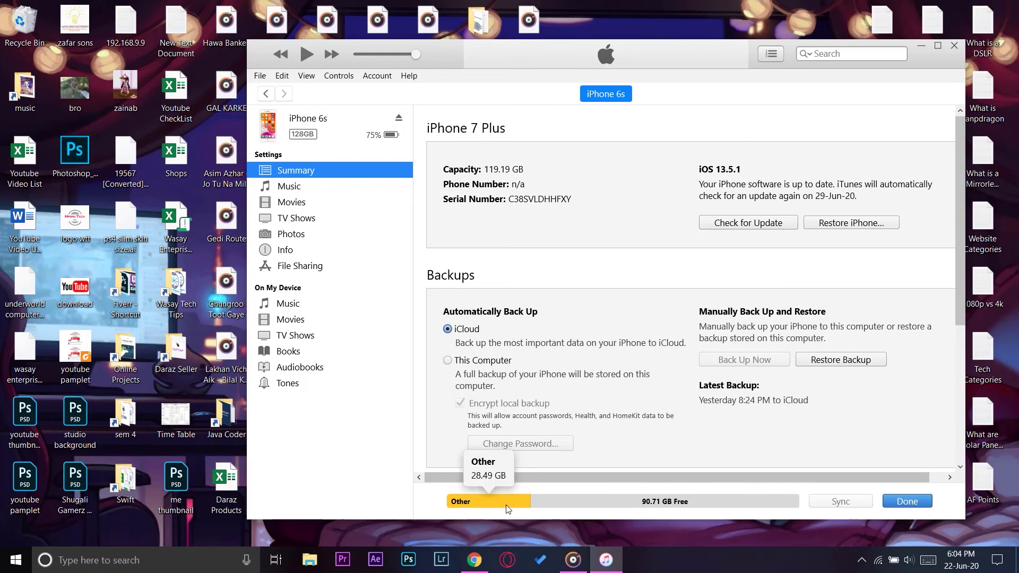